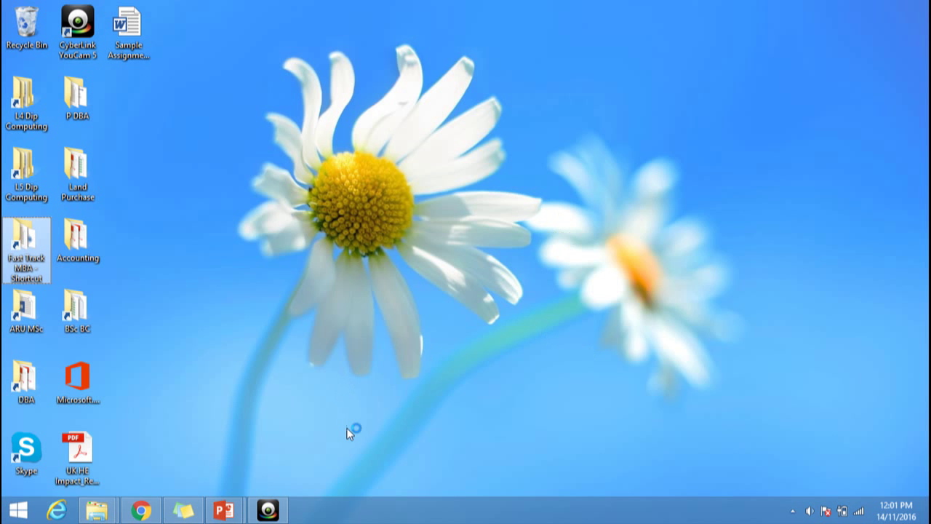
Bring up the Chrome window showing the Turnitin UK home page
left_click(141, 510)
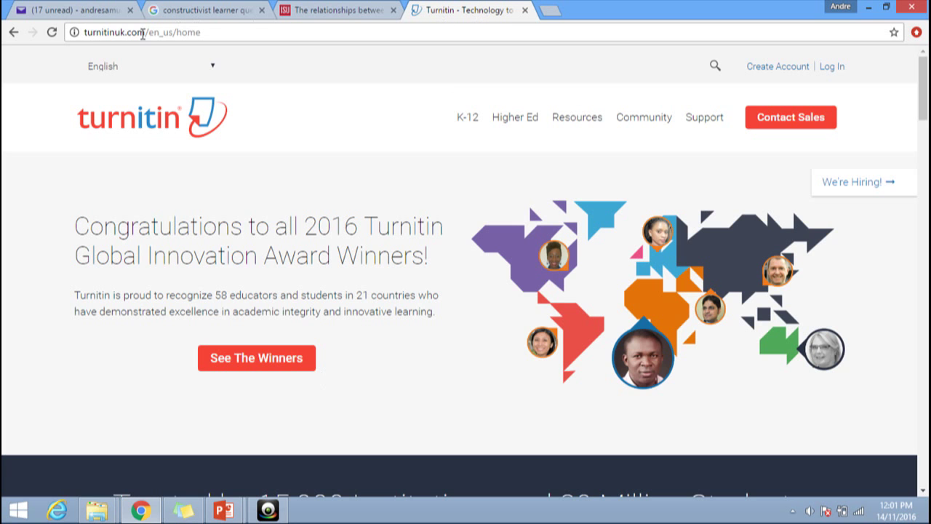
Go to the Turnitin login page and enter the student's email from the autofill suggestion
left_click(142, 35)
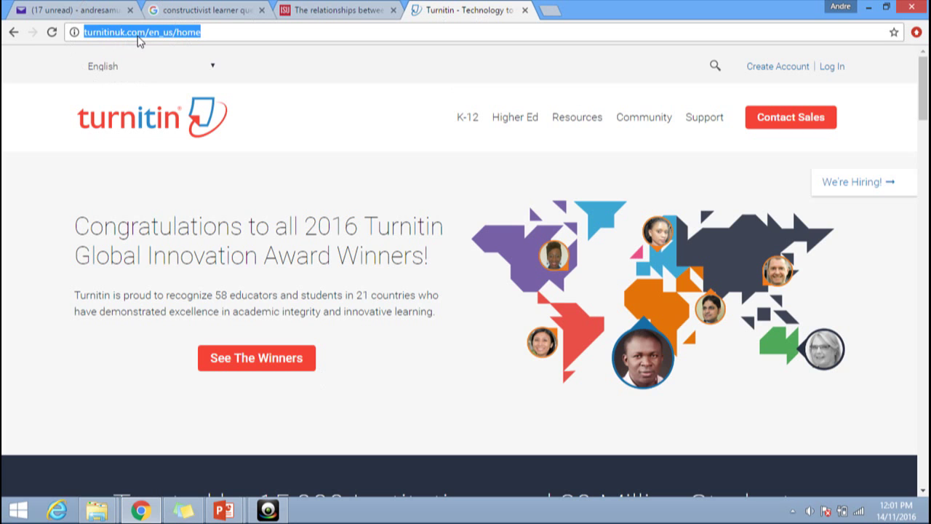
left_click(225, 34)
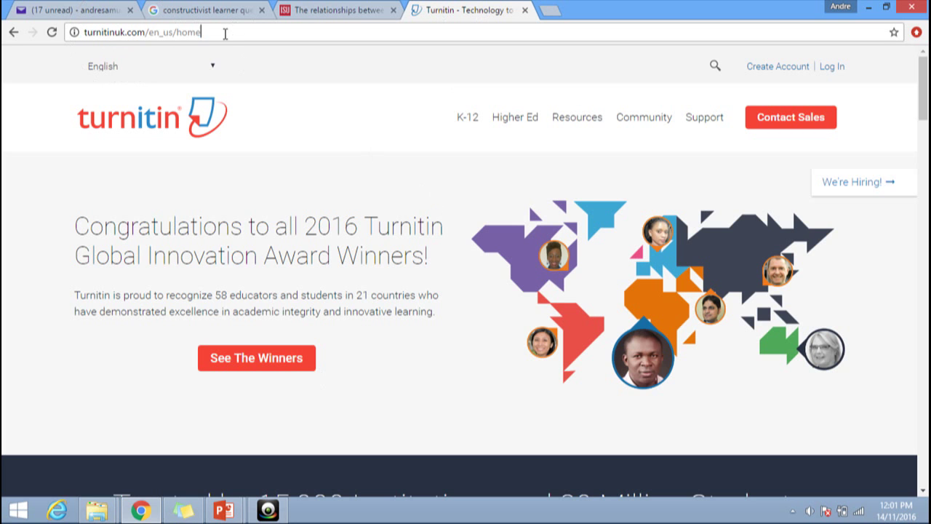
left_click(829, 67)
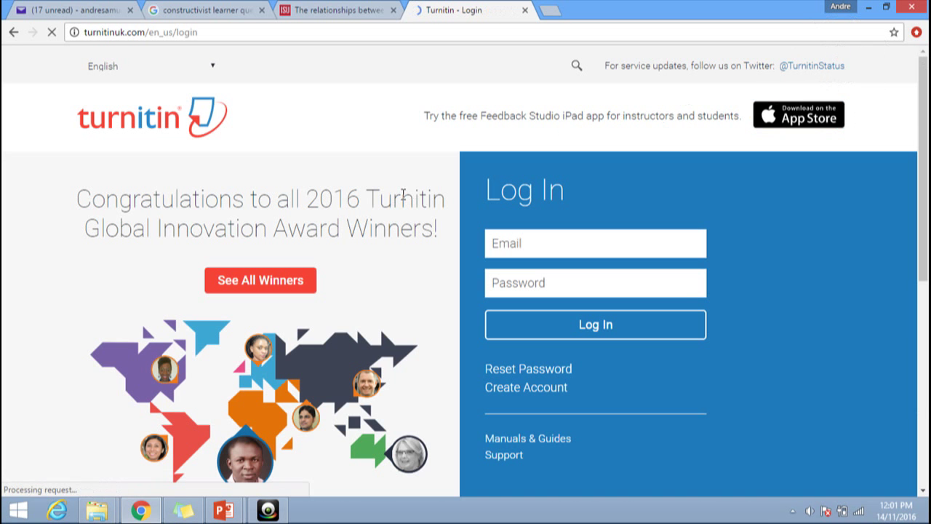
left_click(526, 242)
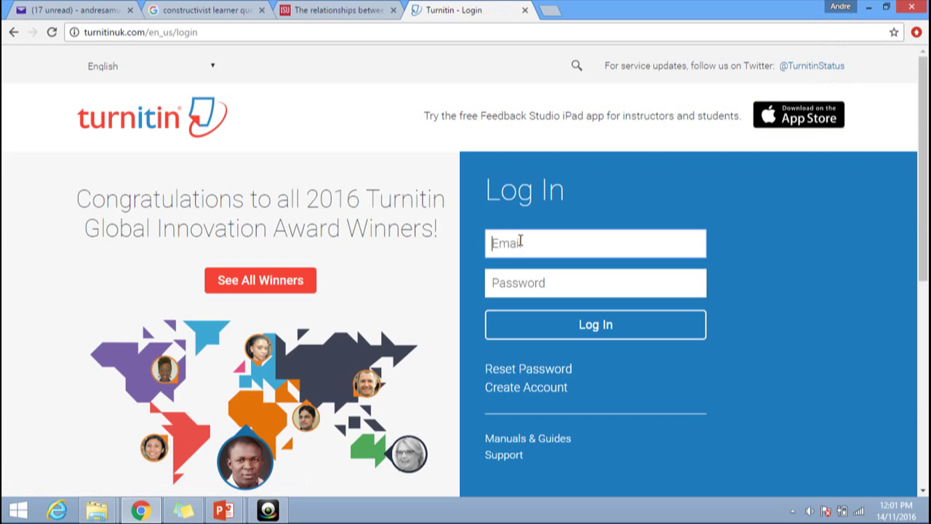
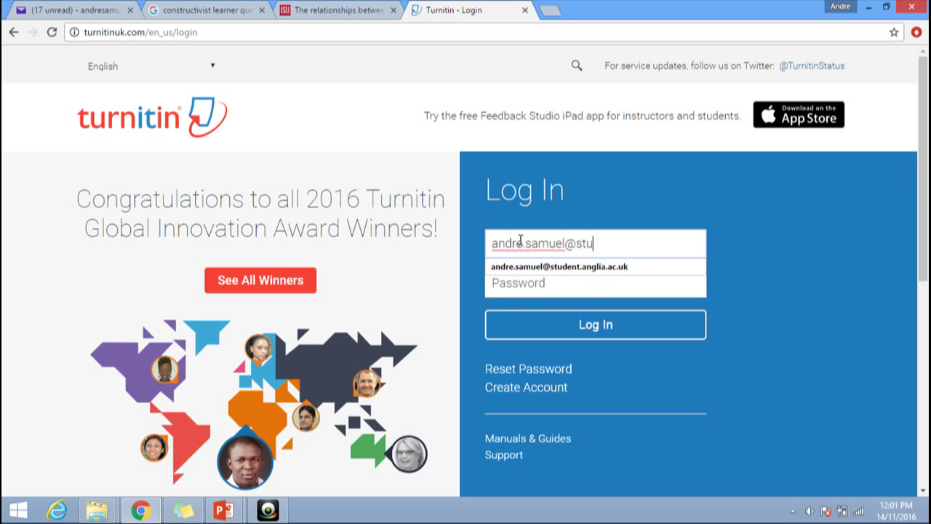
key("Down")
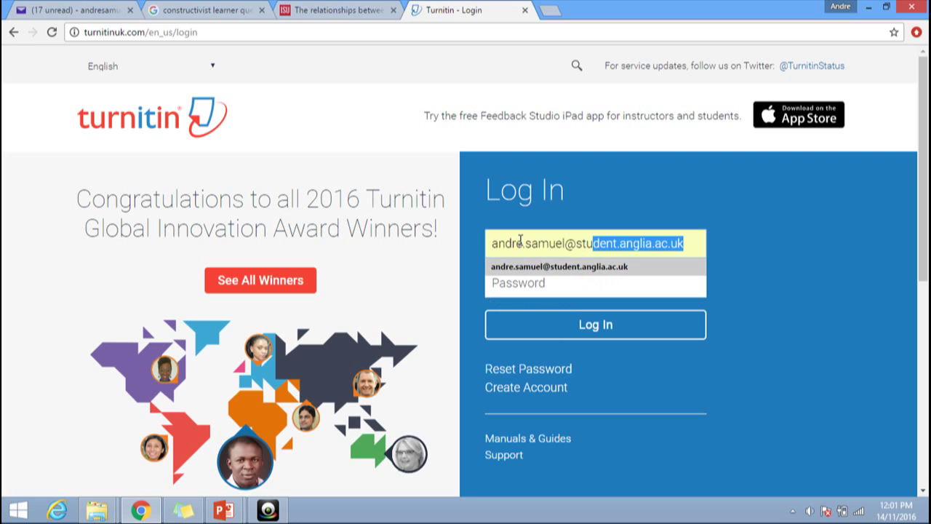
key("Return")
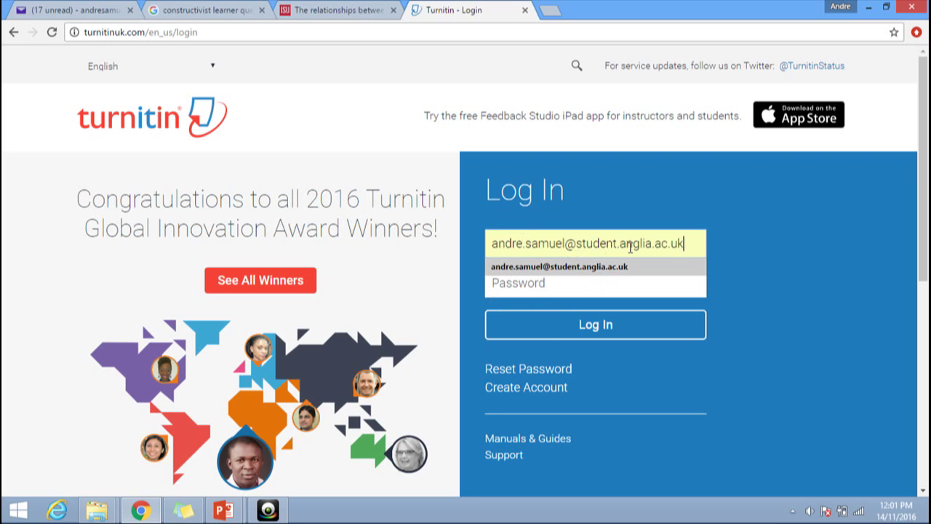
Fix the email address using the saved suggestion and enter the account password
left_click(540, 284)
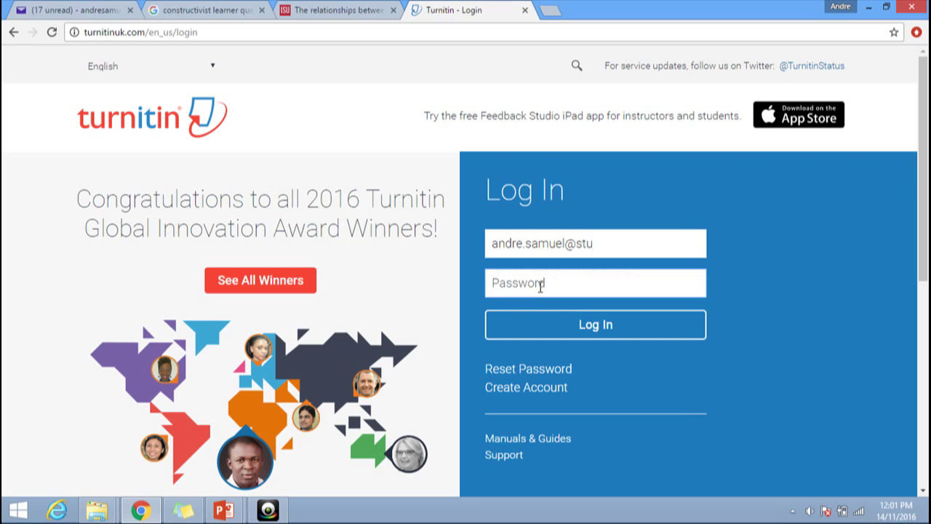
left_click(611, 245)
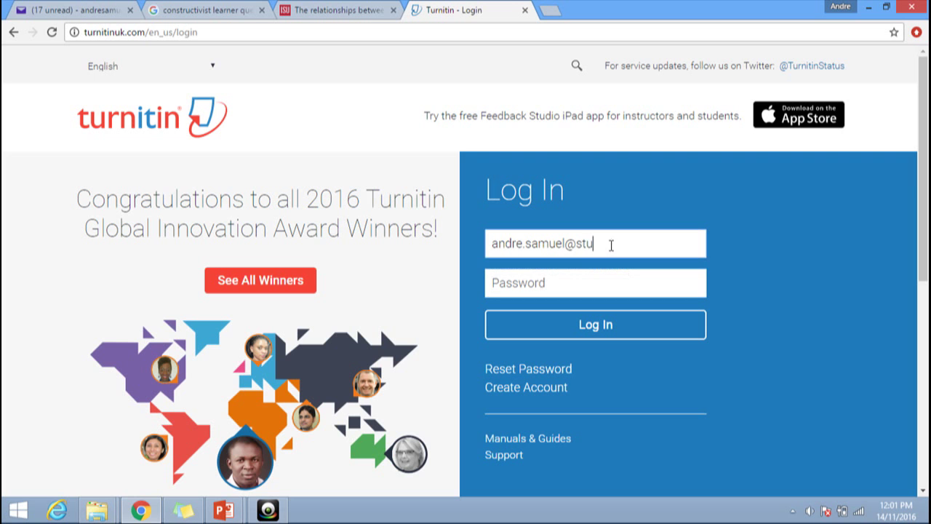
type("d")
key("Down")
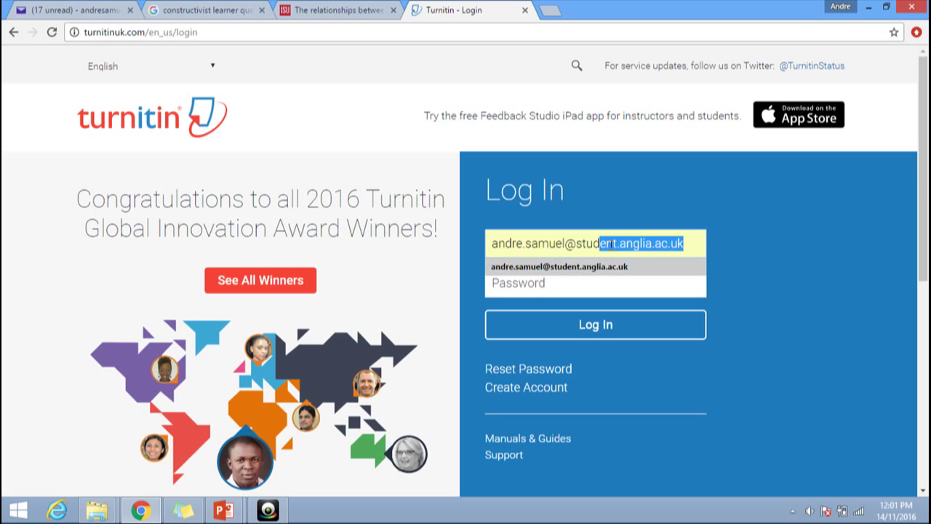
key("Return")
left_click(528, 283)
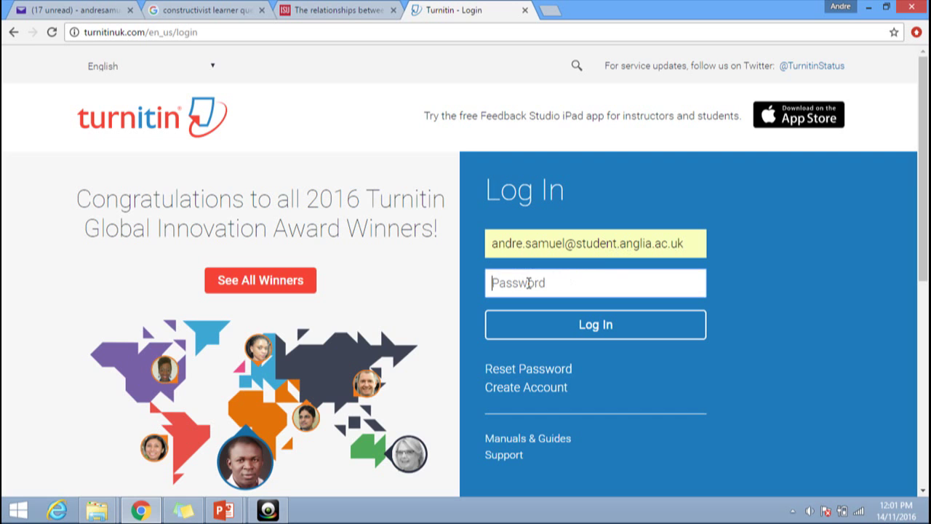
type("•••••••••••")
Log in to Turnitin UK and open the SAM GradeMark Test Class homepage
left_click(590, 327)
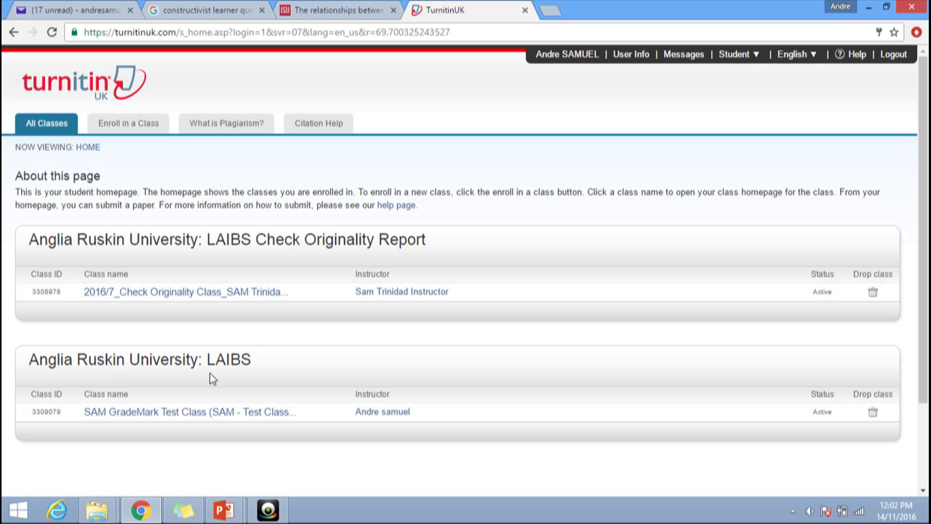
left_click(129, 422)
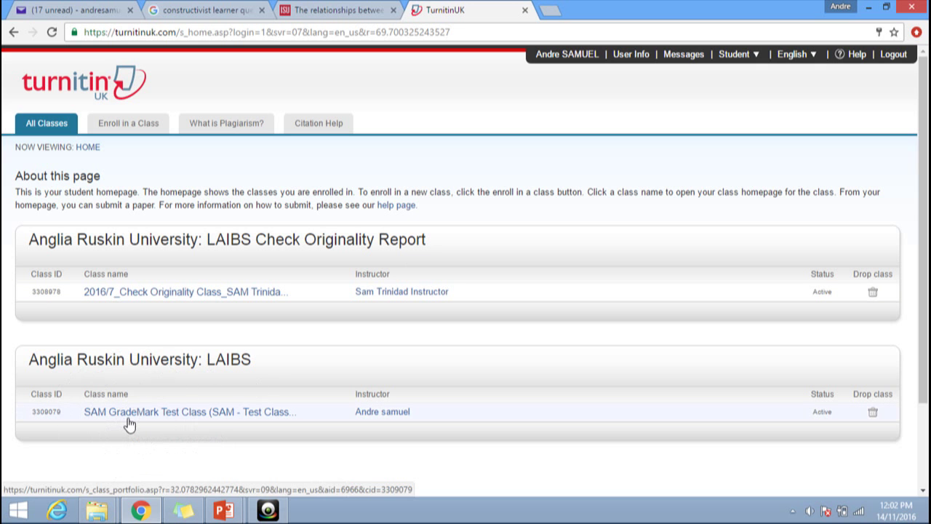
left_click(129, 422)
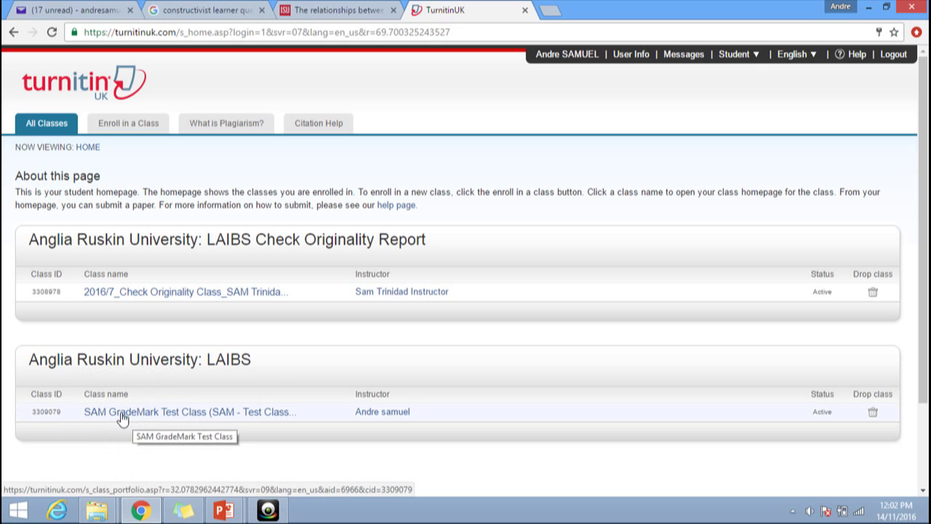
left_click(174, 416)
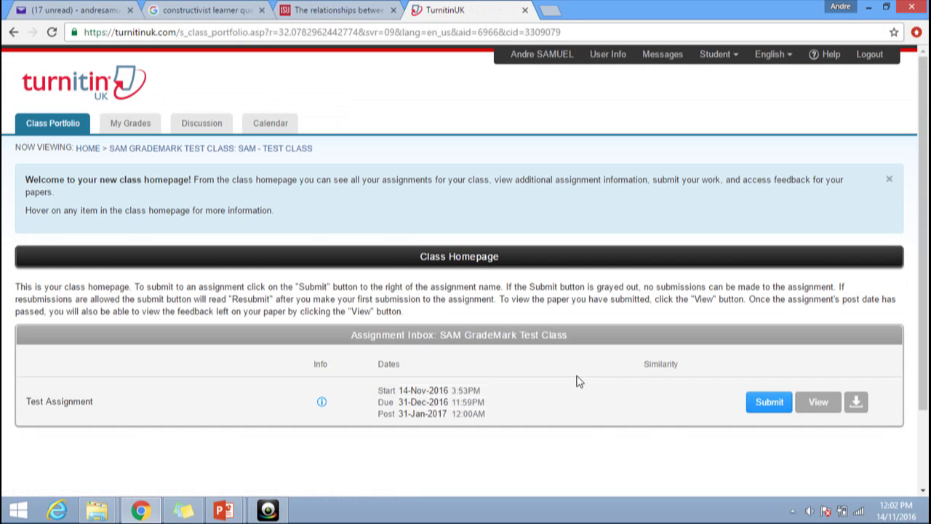
Start a submission to Test Assignment with the submission title 1234567/1
left_click(768, 406)
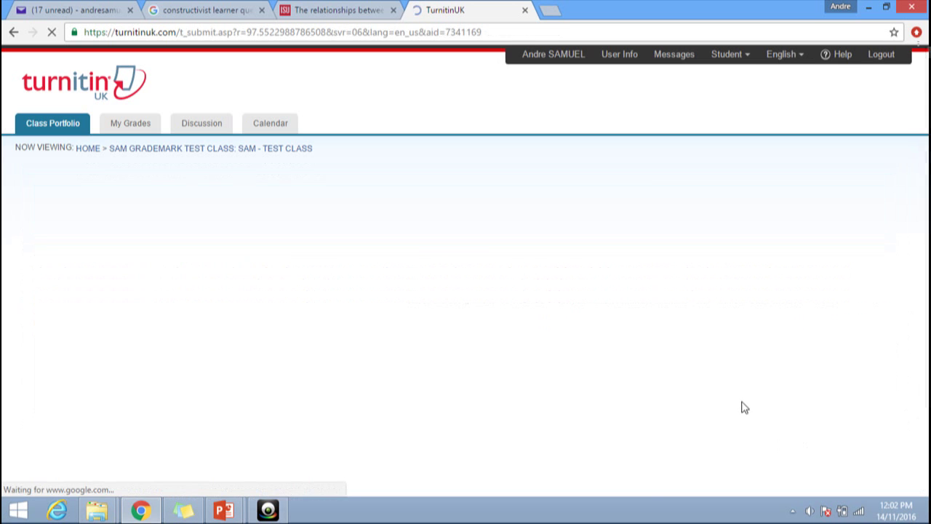
scroll(455, 356, "down", 2)
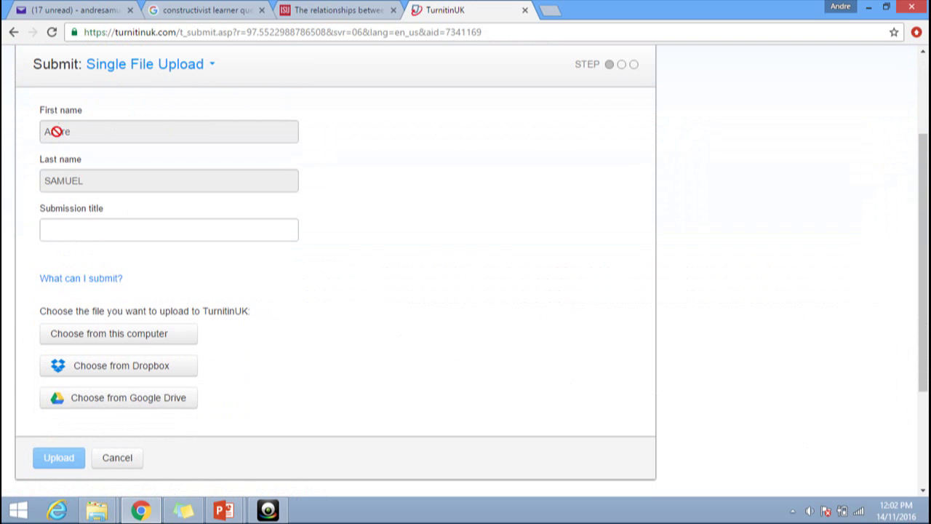
left_click(67, 231)
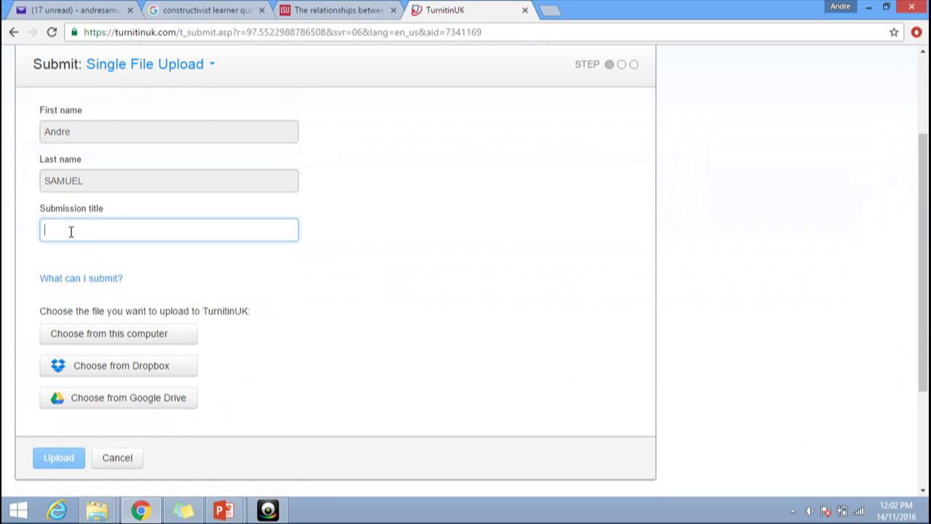
type("123")
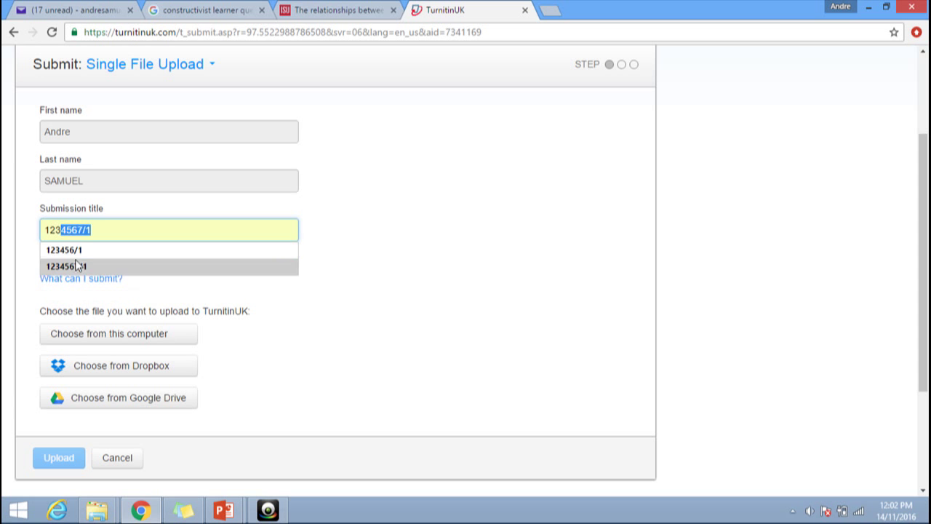
left_click(73, 267)
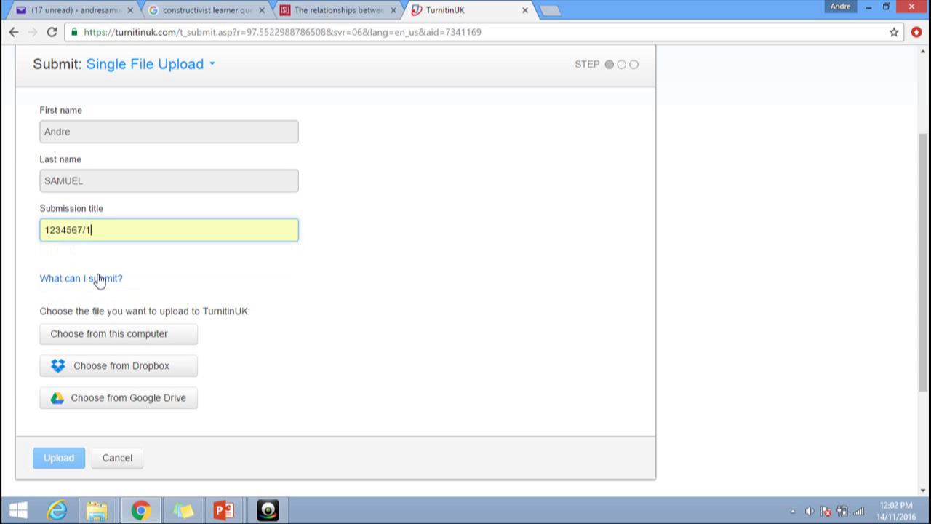
left_click(77, 231)
scroll(146, 274, "down", 1)
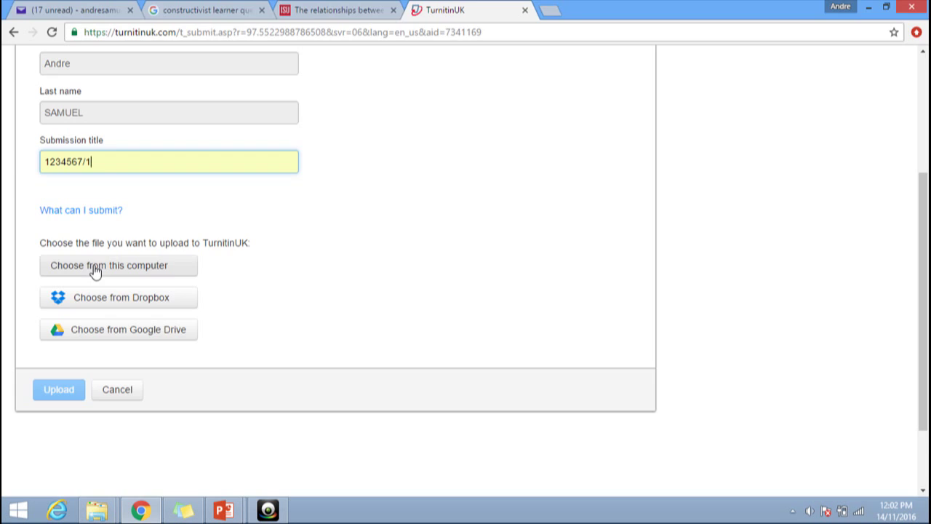
Choose Sample Assignment 1.doc from this computer and upload it
left_click(95, 266)
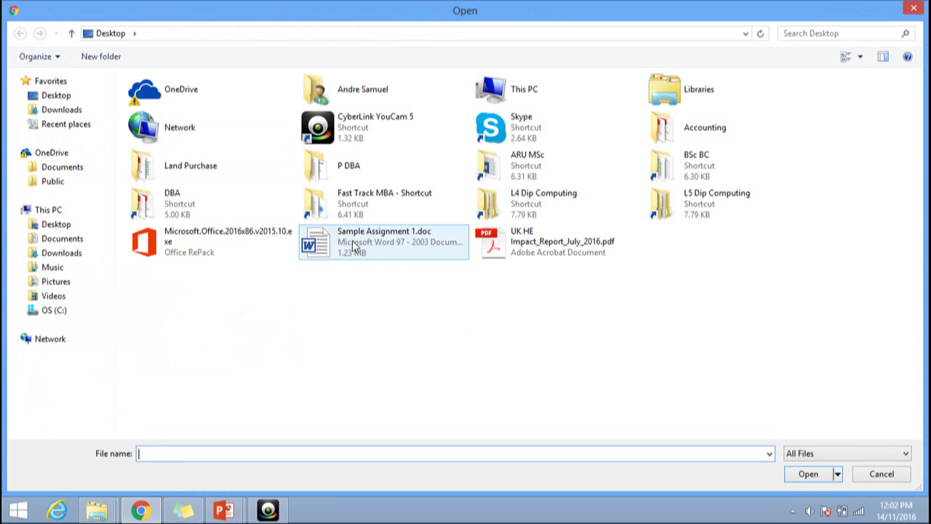
left_click(355, 247)
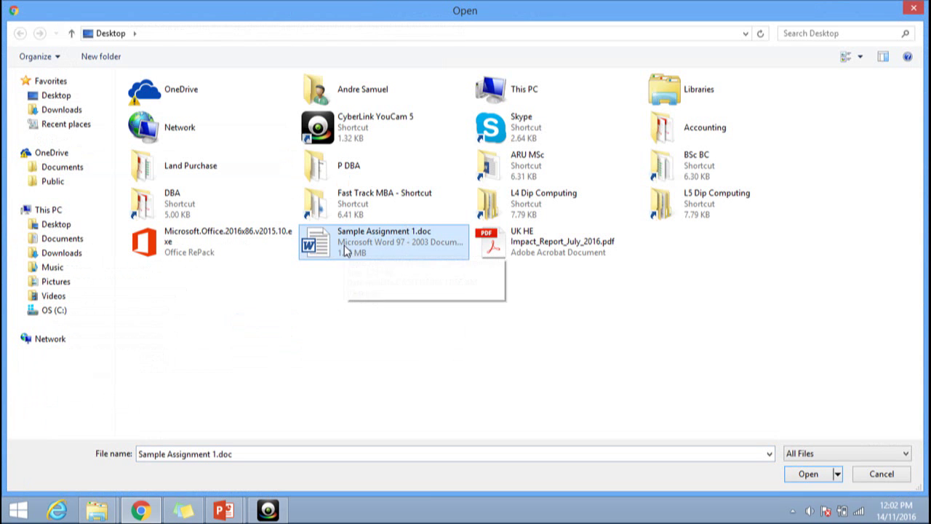
left_click(791, 478)
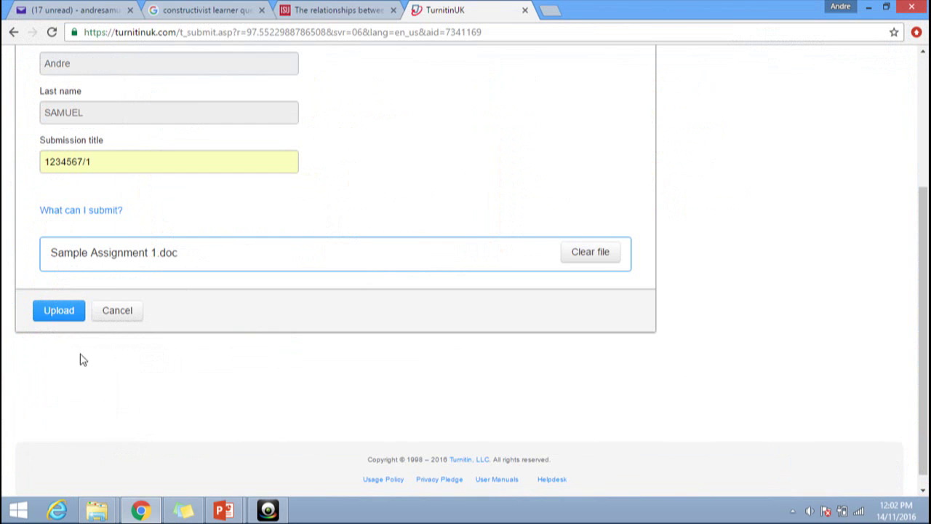
left_click(64, 313)
scroll(411, 347, "up", 2)
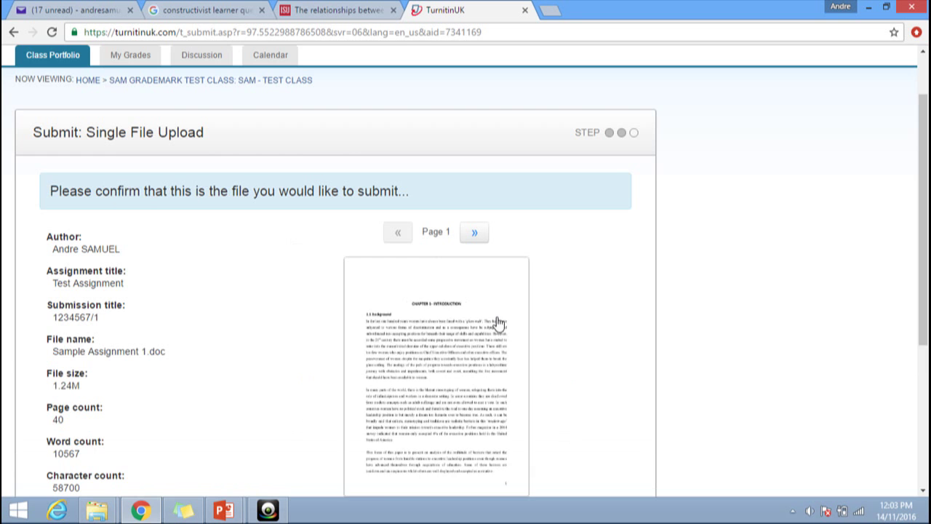
Preview page 2 of Sample Assignment 1.doc in the enlarged viewer, then close the viewer
scroll(499, 323, "down", 1)
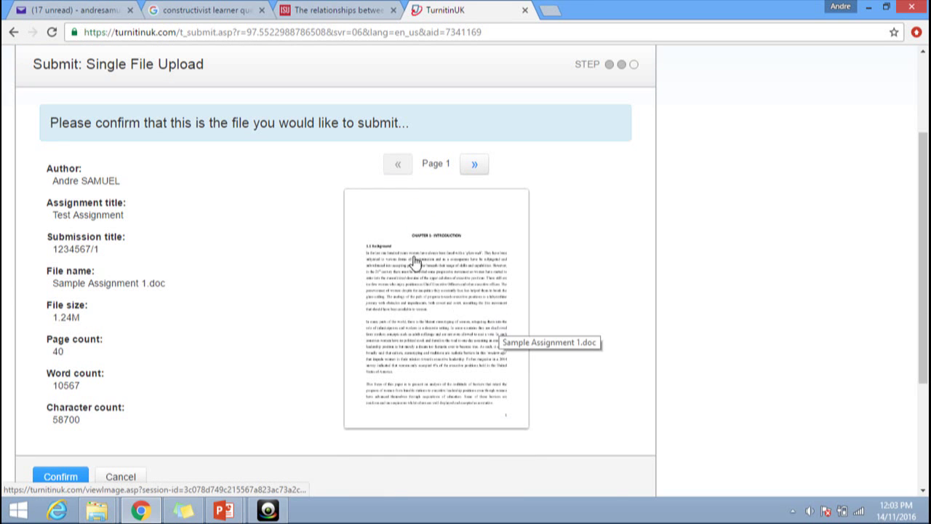
left_click(474, 169)
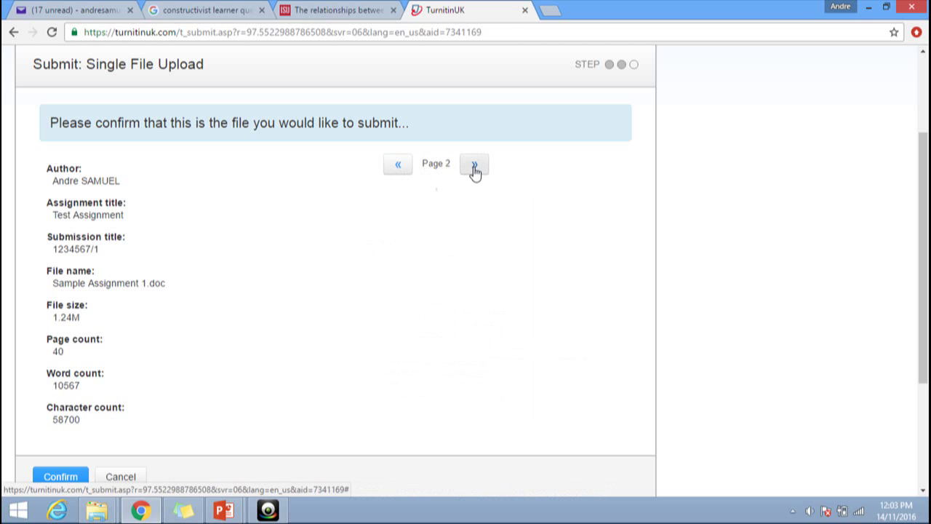
left_click(424, 253)
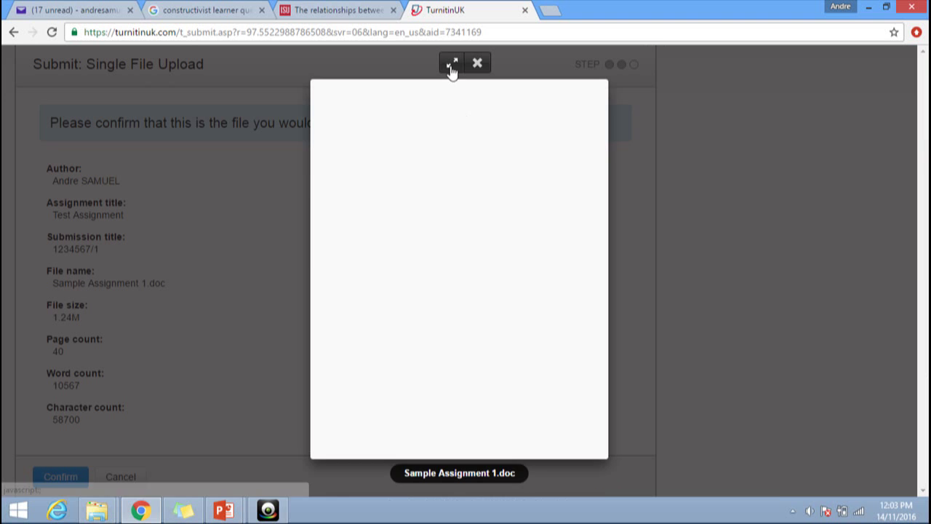
left_click(452, 63)
scroll(516, 281, "down", 7)
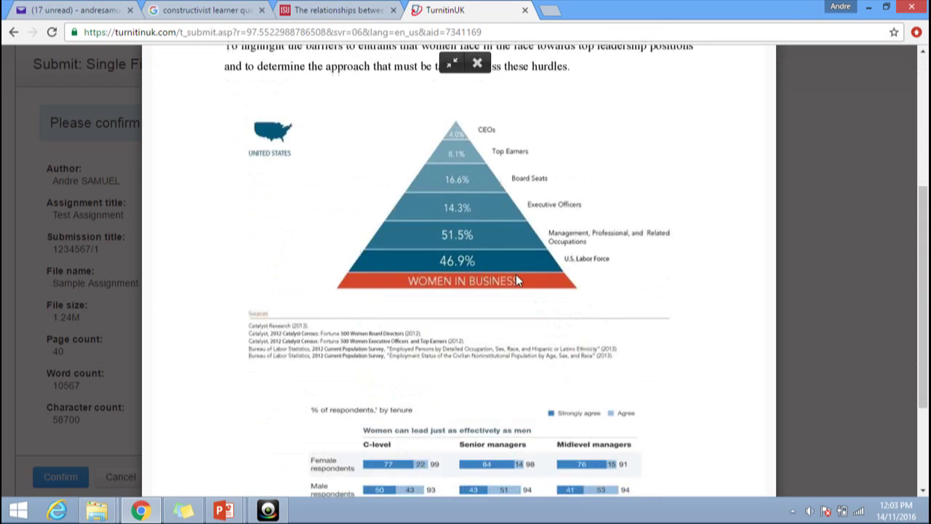
scroll(515, 274, "up", 7)
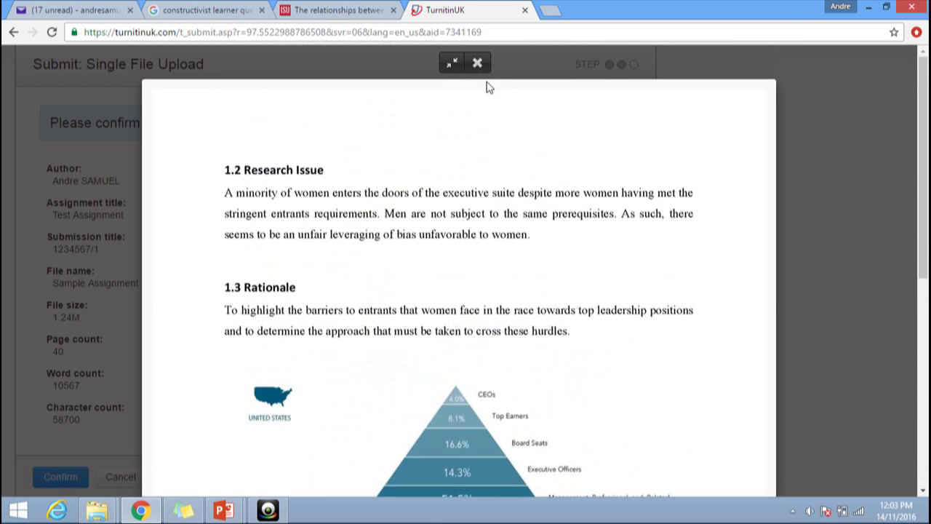
left_click(477, 63)
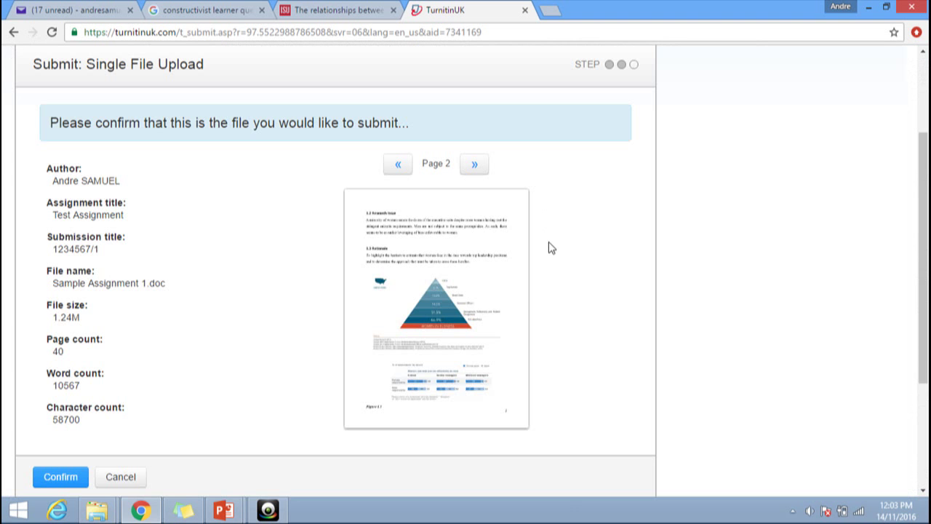
Confirm submitting Sample Assignment 1.doc
scroll(550, 248, "down", 3)
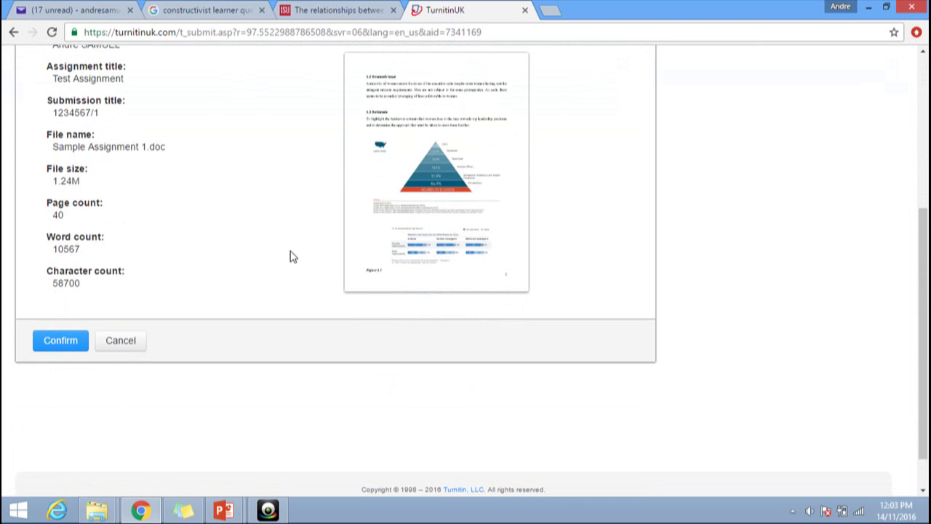
scroll(290, 258, "up", 3)
scroll(291, 256, "down", 1)
scroll(291, 256, "down", 2)
left_click(68, 347)
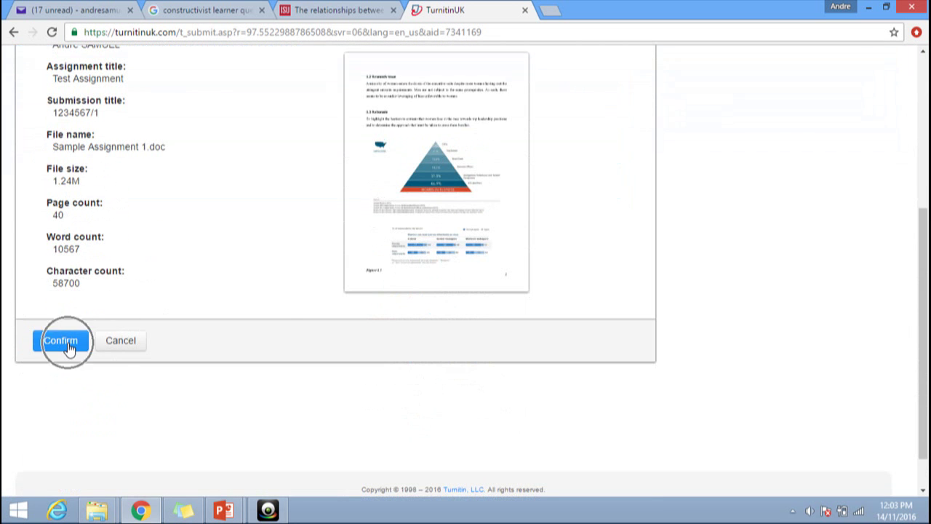
Read the digital receipt confirming Sample Assignment 1.doc was submitted (40 pages, 10567 words)
scroll(286, 309, "up", 3)
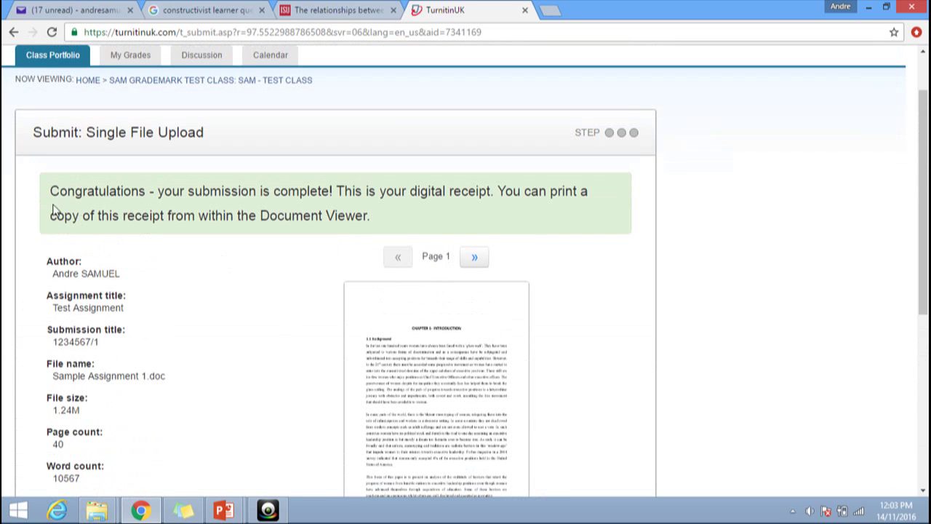
left_click(52, 193)
scroll(365, 199, "up", 1)
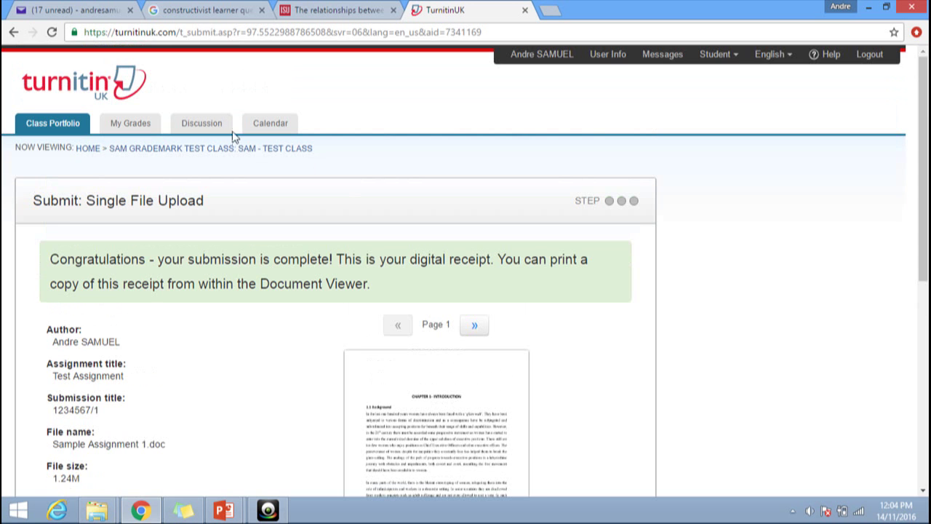
Return to the student homepage via the HOME breadcrumb and review both enrolled classes
left_click(88, 149)
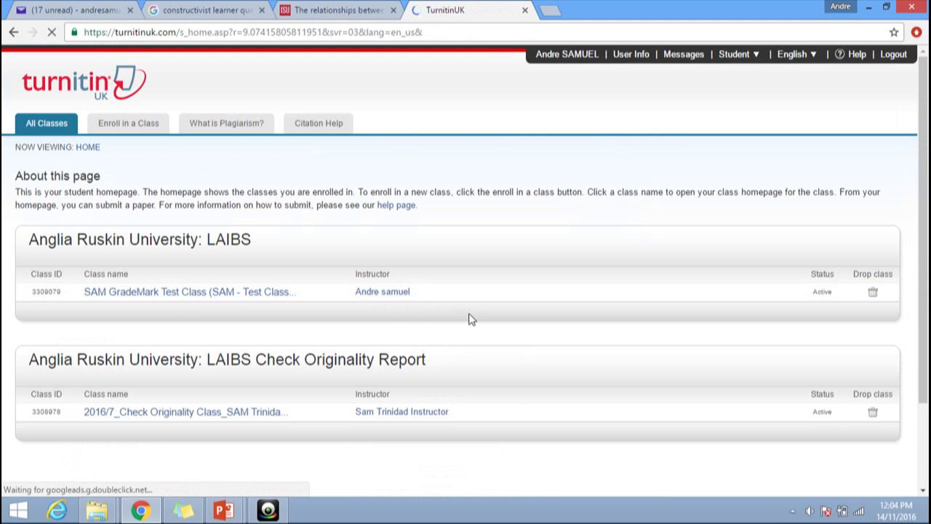
scroll(472, 322, "down", 2)
scroll(279, 174, "up", 3)
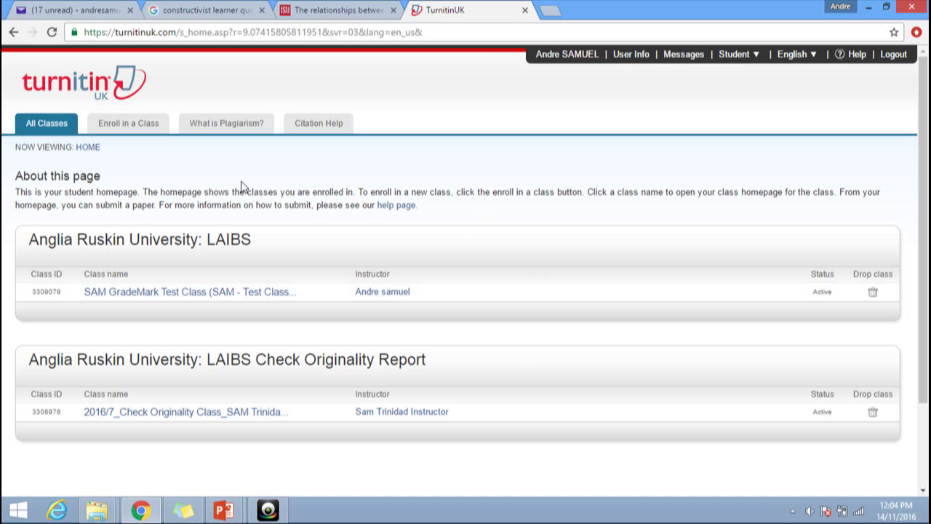
scroll(444, 259, "down", 3)
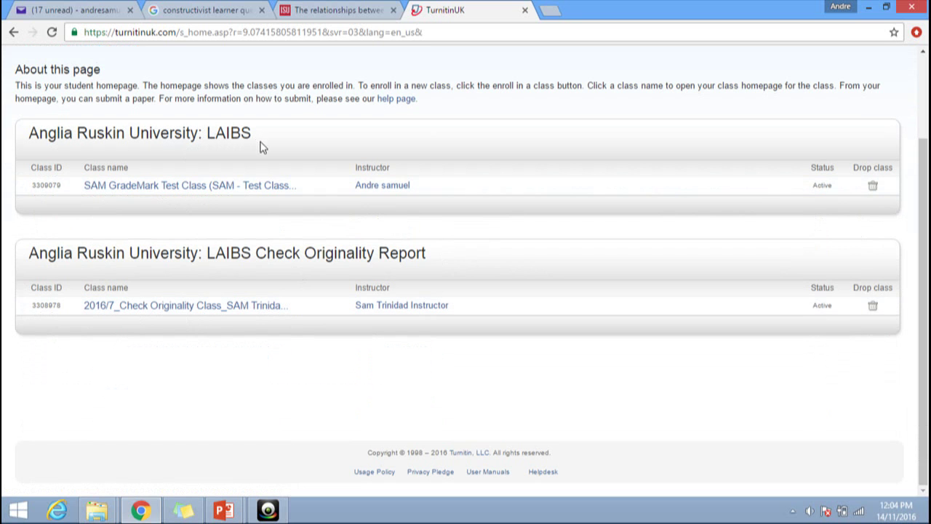
left_click(281, 513)
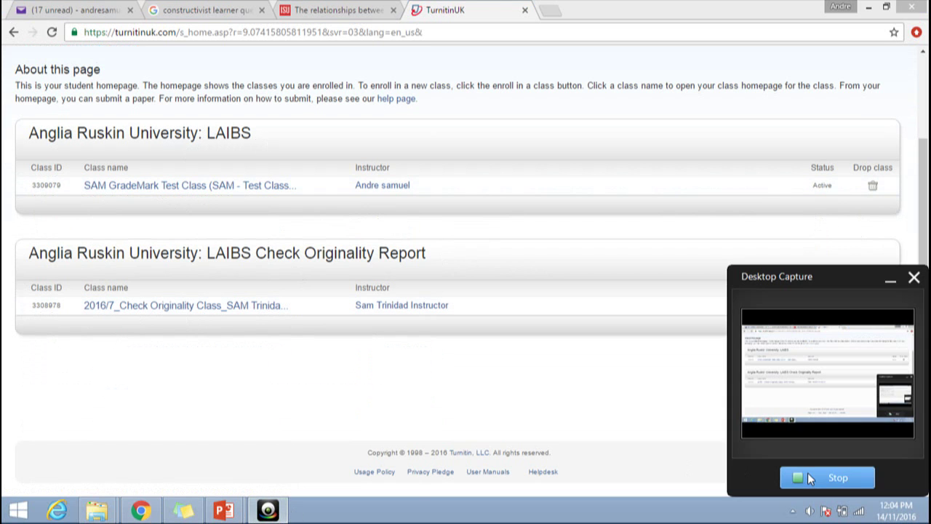